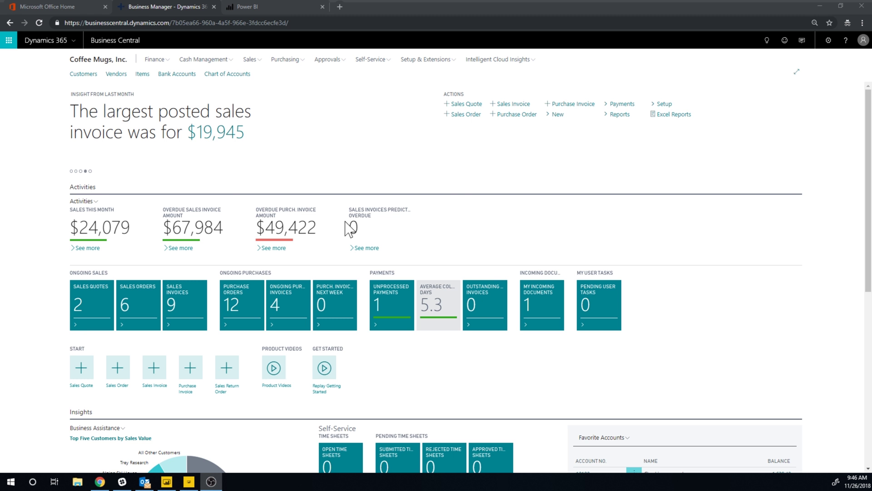
- Browse the full Office apps list from the app launcher, then return to Power BI Desktop
click(9, 41)
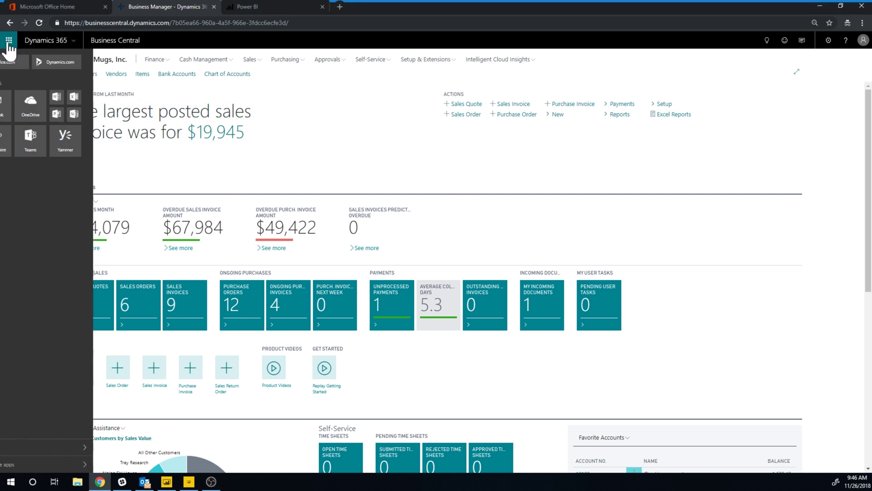
click(26, 450)
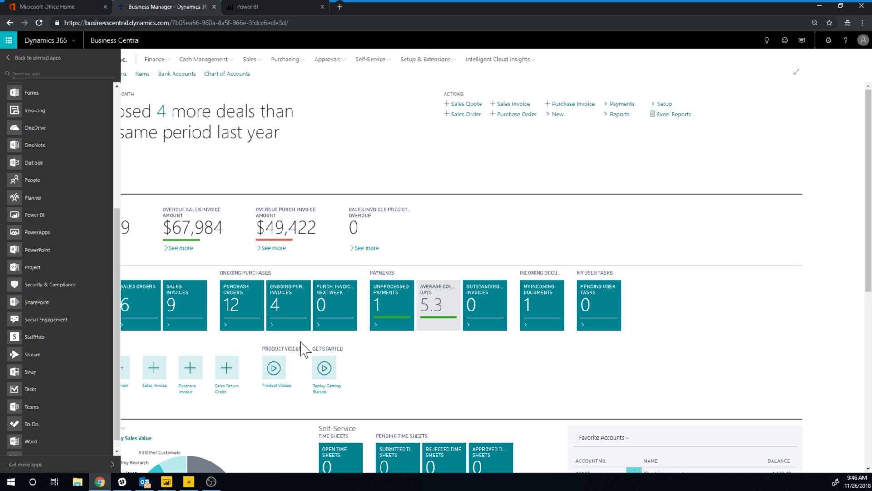
click(167, 483)
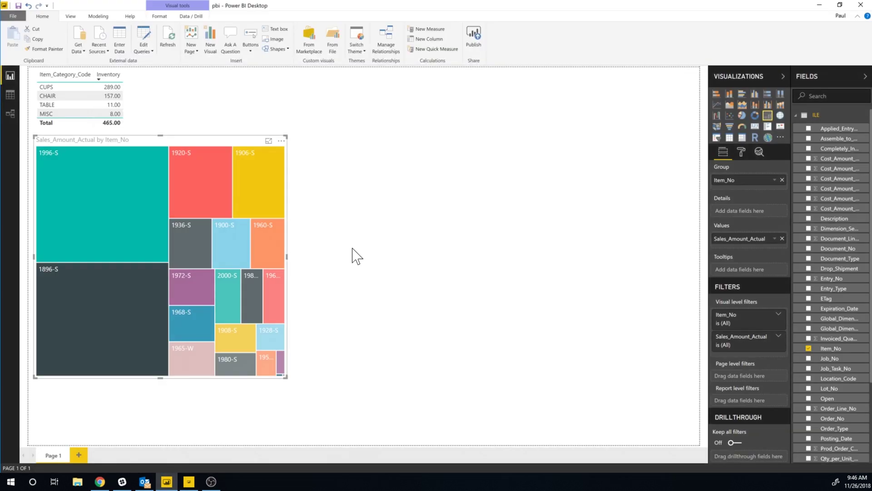
- Reposition the Sales_Amount_Actual by Item_No treemap to the page centre, away from the inventory table
drag(133, 144, 261, 145)
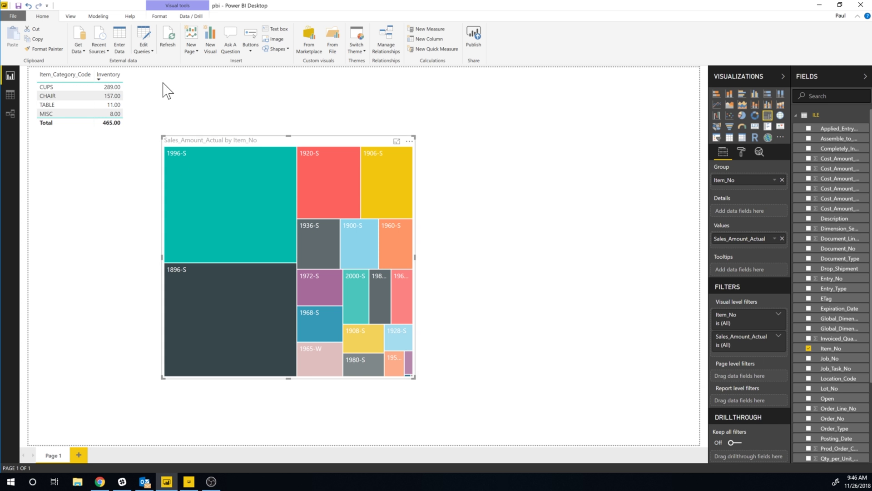
drag(262, 145, 205, 161)
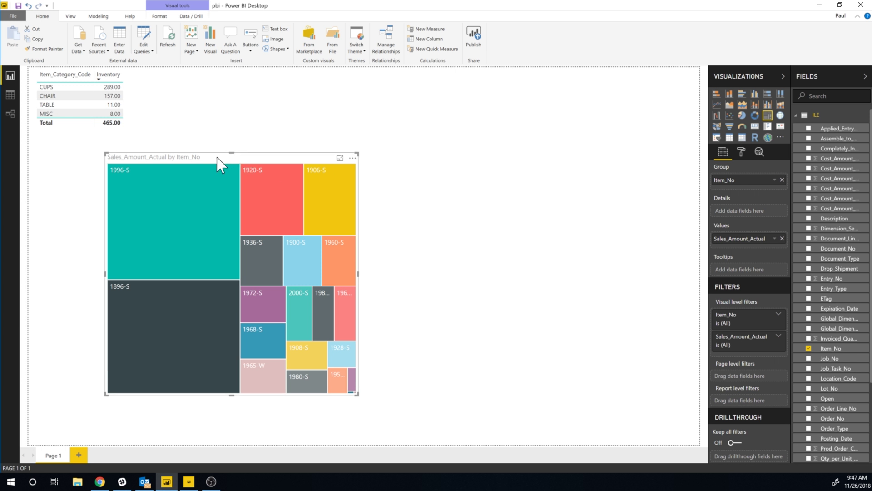
drag(219, 159, 193, 155)
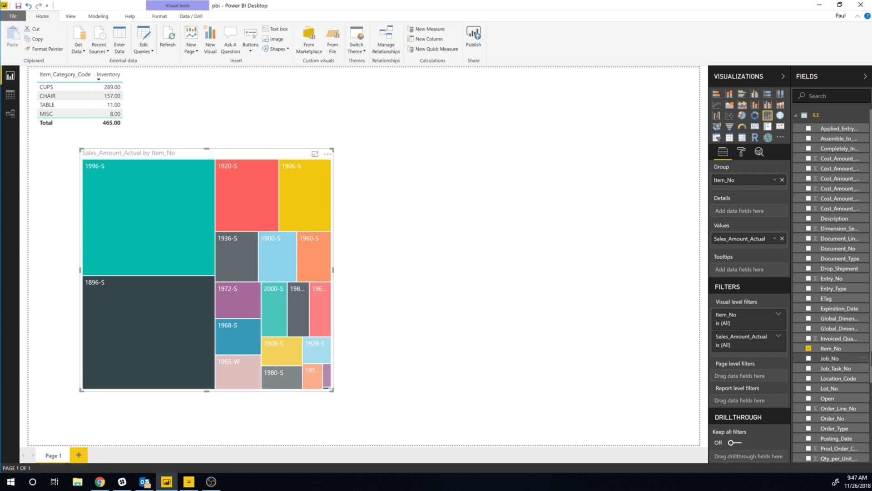
drag(870, 356, 870, 450)
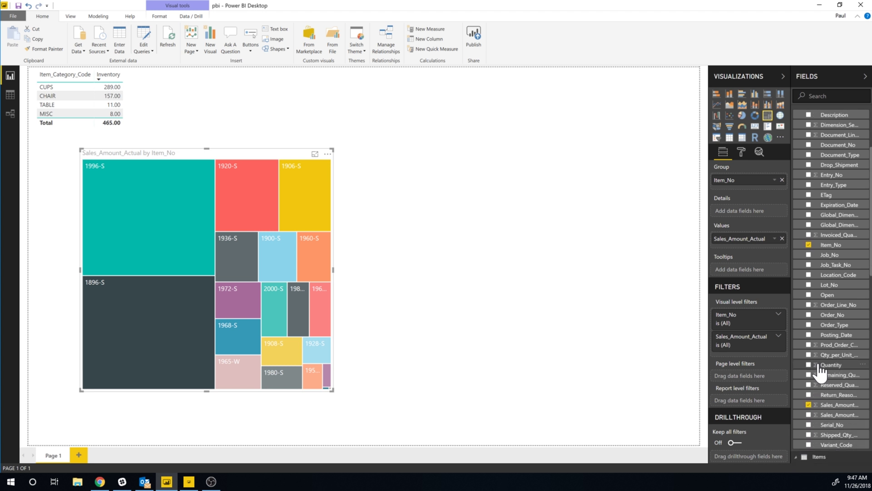
scroll(820, 373, down, 4)
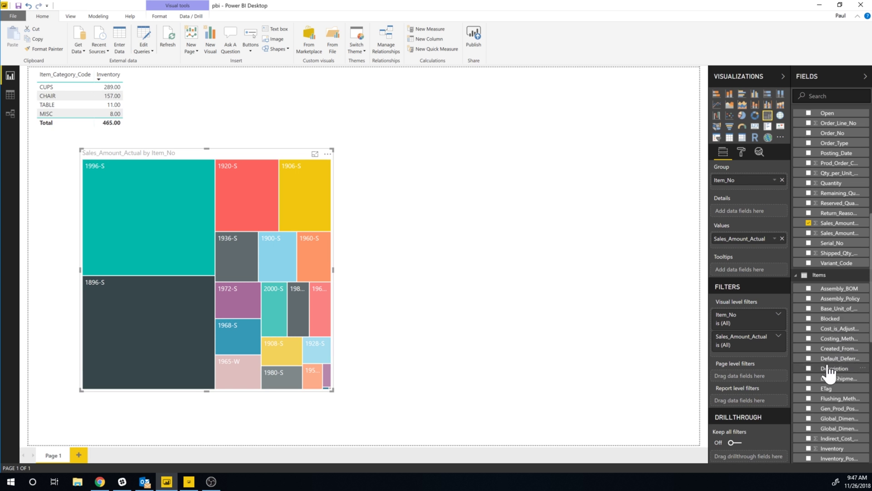
scroll(831, 373, down, 2)
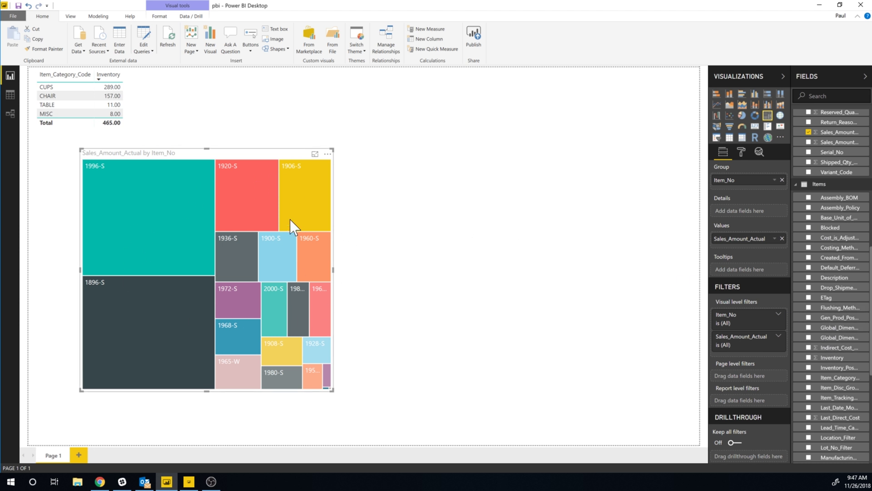
scroll(871, 314, up, 5)
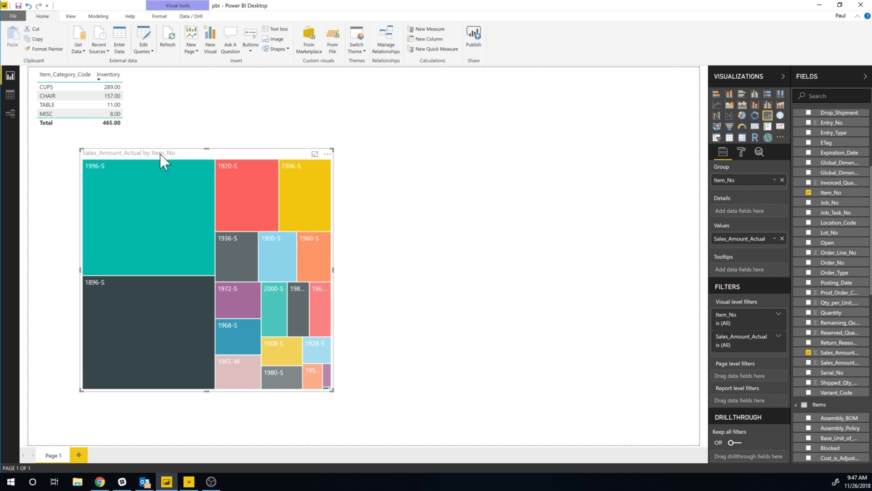
drag(160, 154, 333, 111)
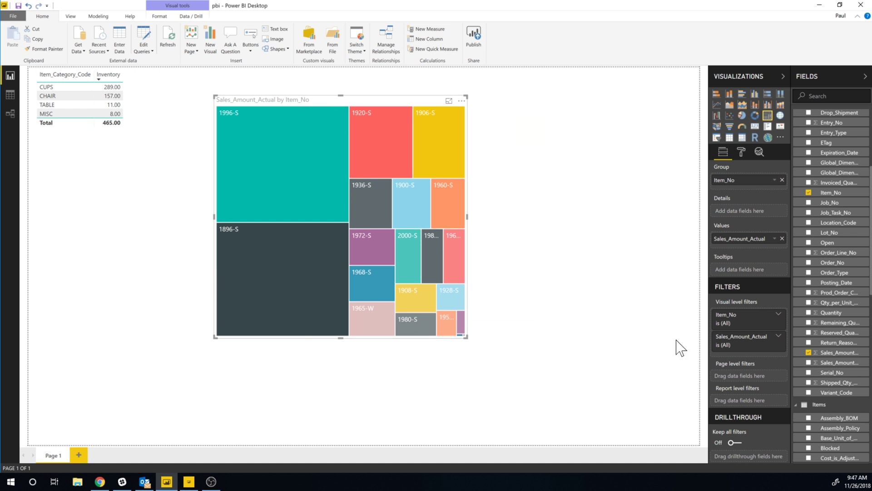
scroll(825, 439, down, 3)
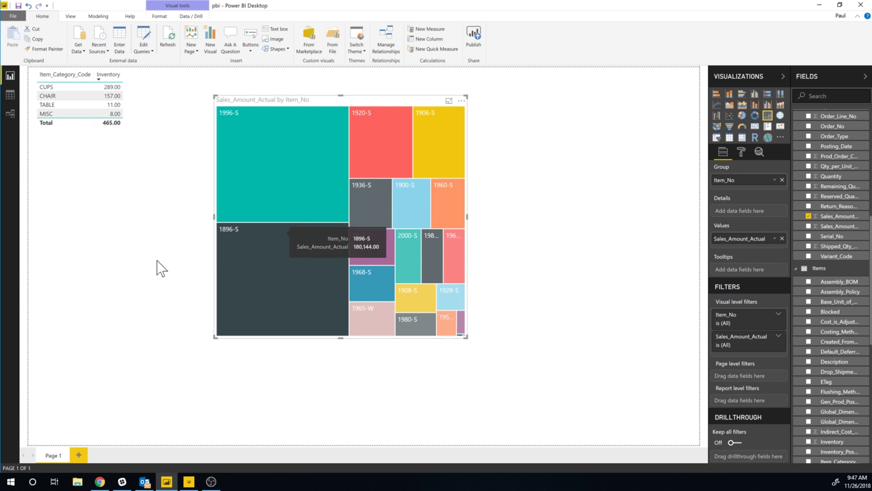
click(9, 113)
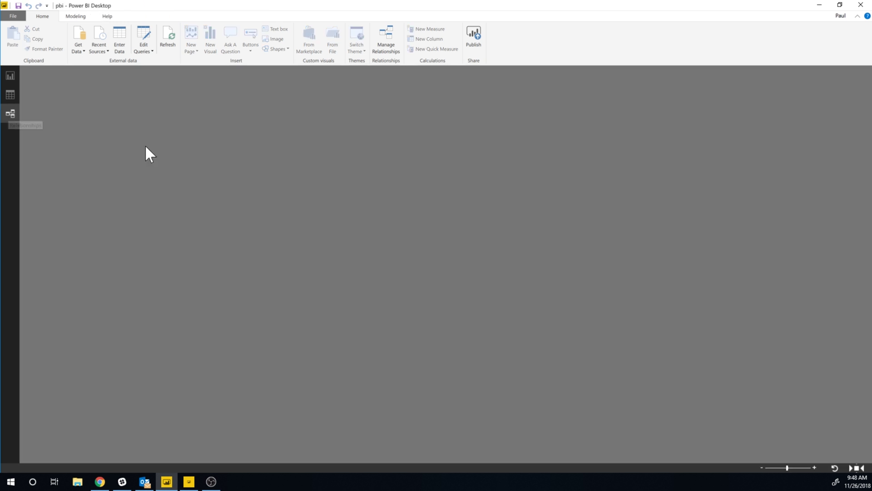
- Arrange the Items and ILE tables in the diagram, enlarging ILE to show more fields
drag(122, 146, 187, 367)
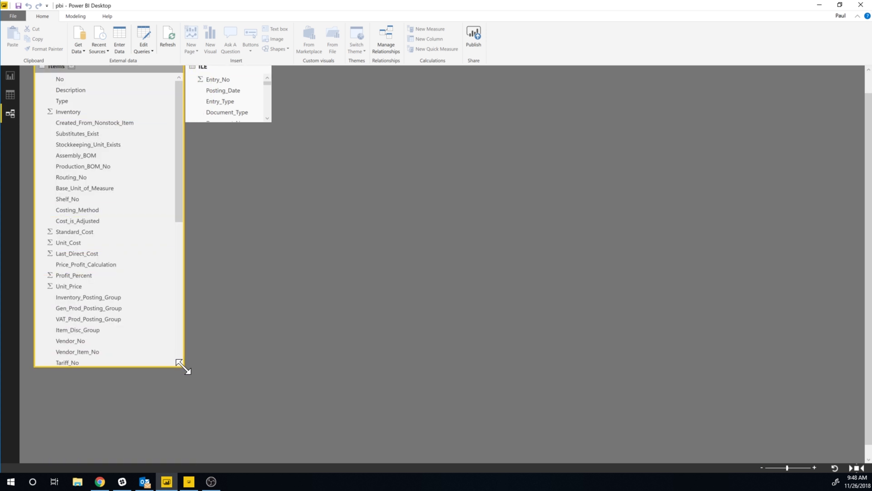
drag(268, 144, 517, 410)
drag(342, 90, 436, 91)
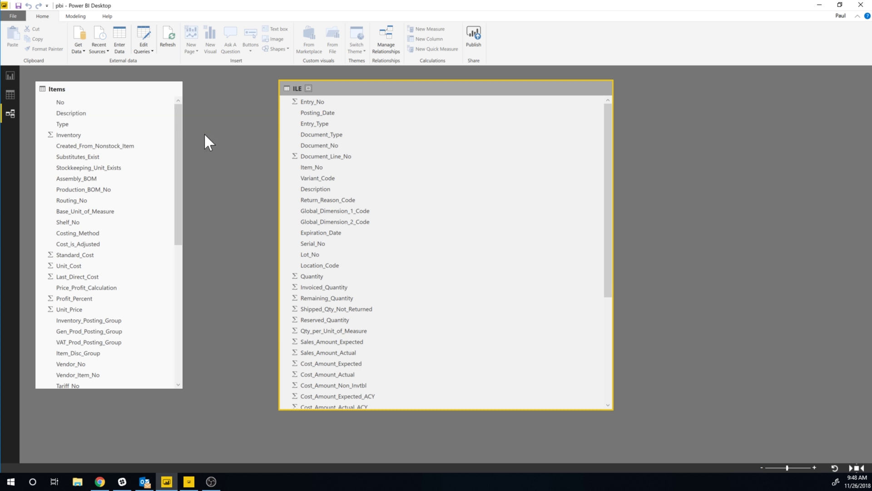
- Link Items[No] to ILE[Item_No] as one-to-many and verify it in the relationships list
drag(116, 104, 309, 172)
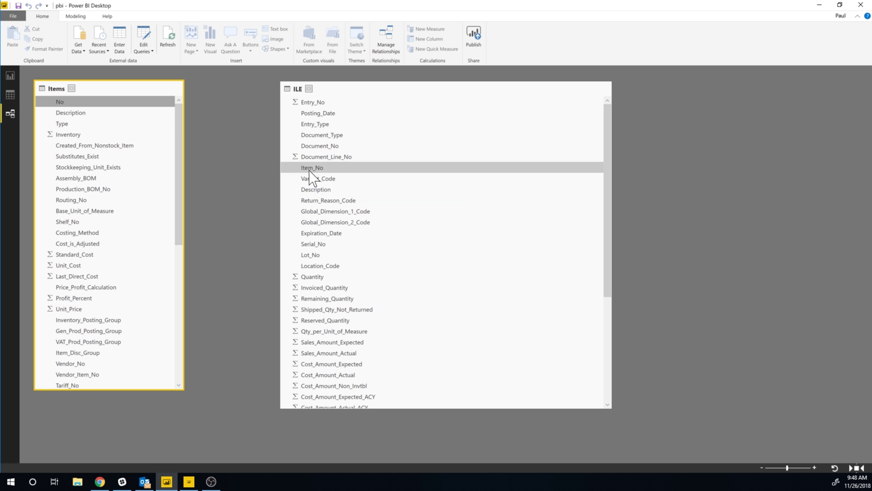
click(225, 280)
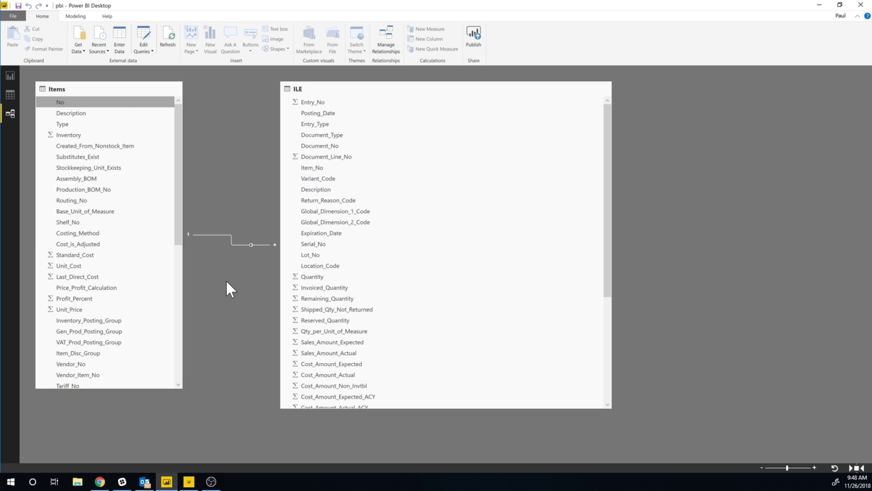
click(250, 243)
click(386, 41)
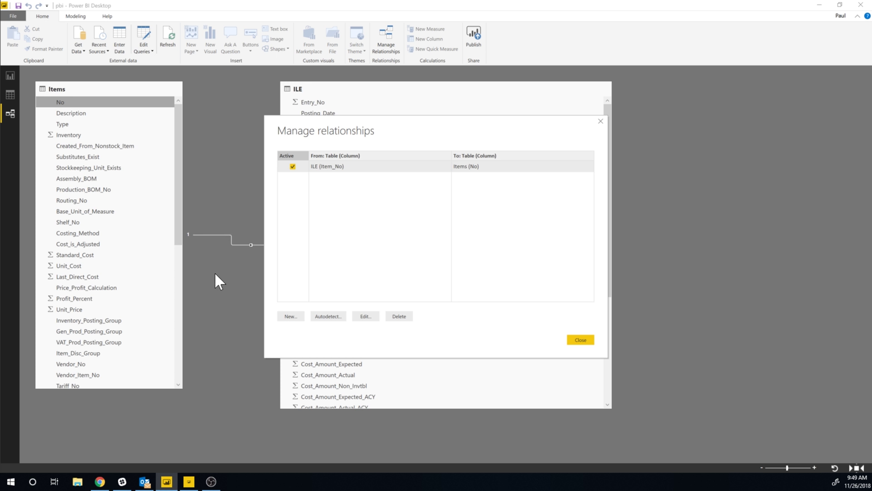
click(581, 341)
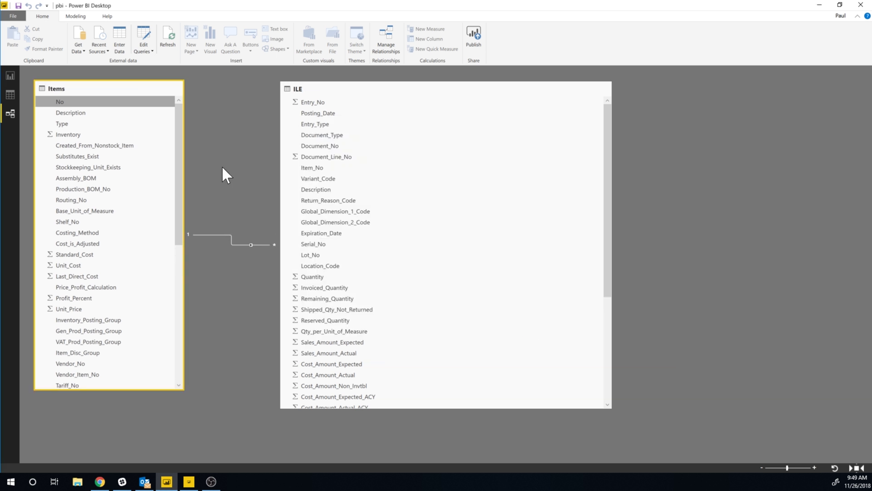
click(11, 74)
- Move and enlarge the treemap, and add Items Description to its Details
drag(277, 105, 256, 92)
drag(444, 325, 553, 337)
scroll(829, 313, up, 3)
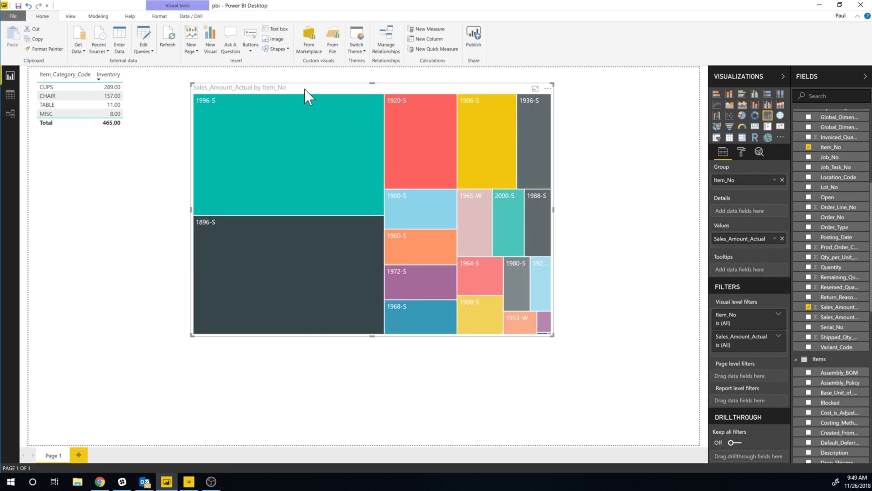
scroll(829, 337, down, 6)
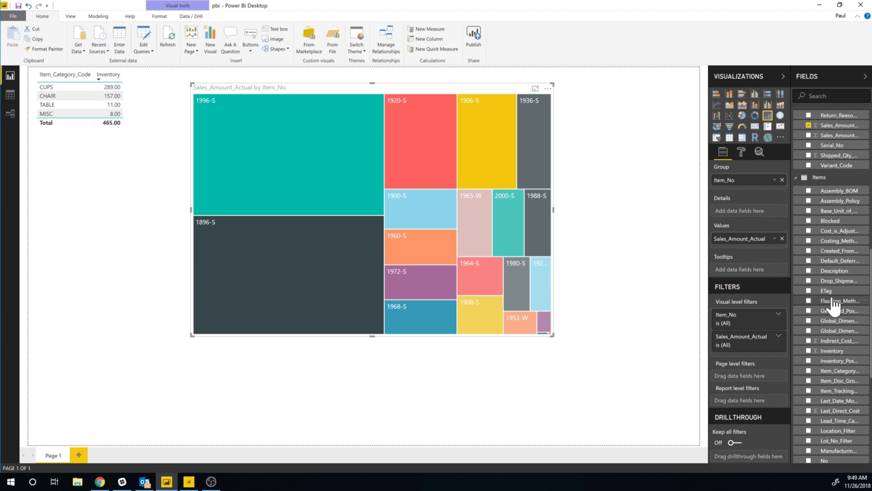
click(809, 271)
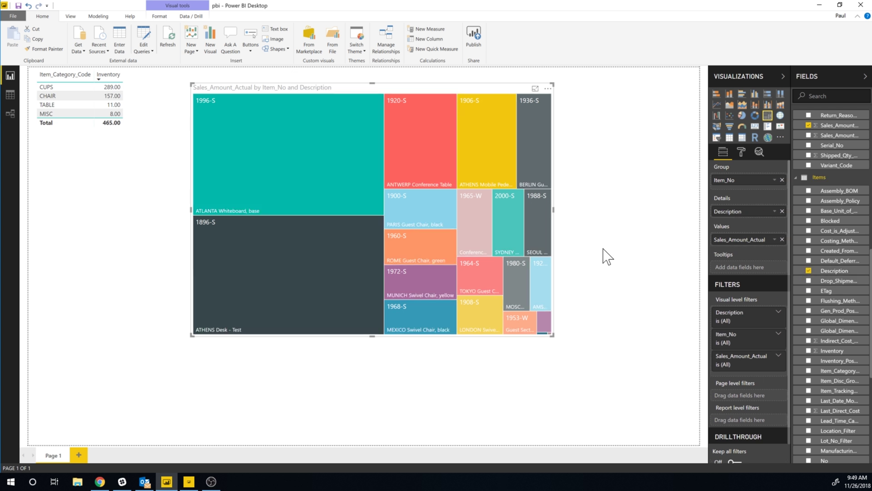
- Enlarge the treemap further and fine-tune its position on the report page
drag(553, 334, 631, 366)
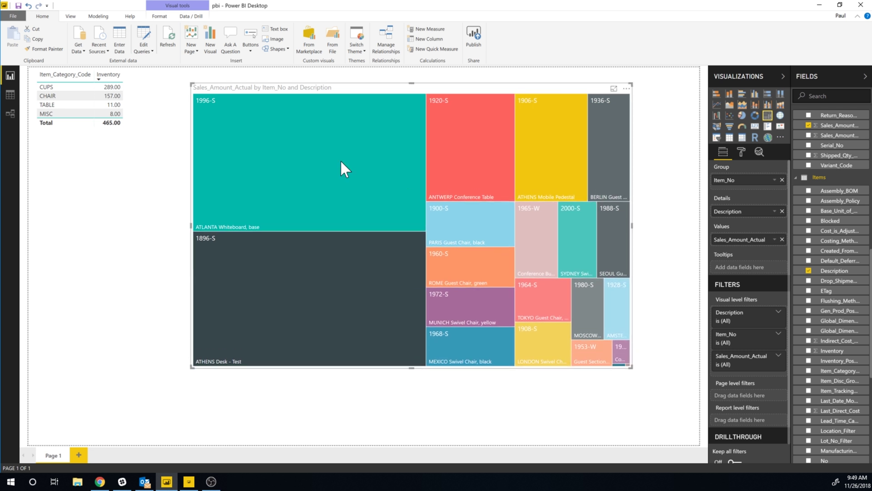
drag(337, 91, 291, 85)
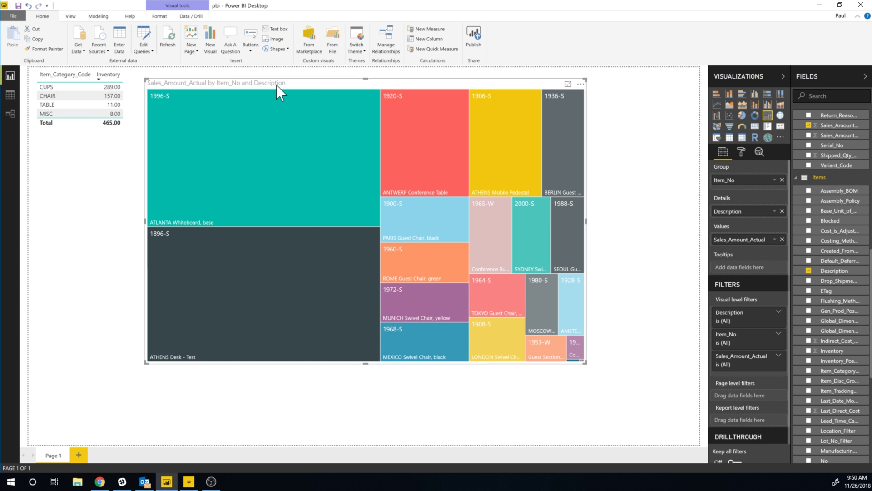
drag(276, 86, 293, 89)
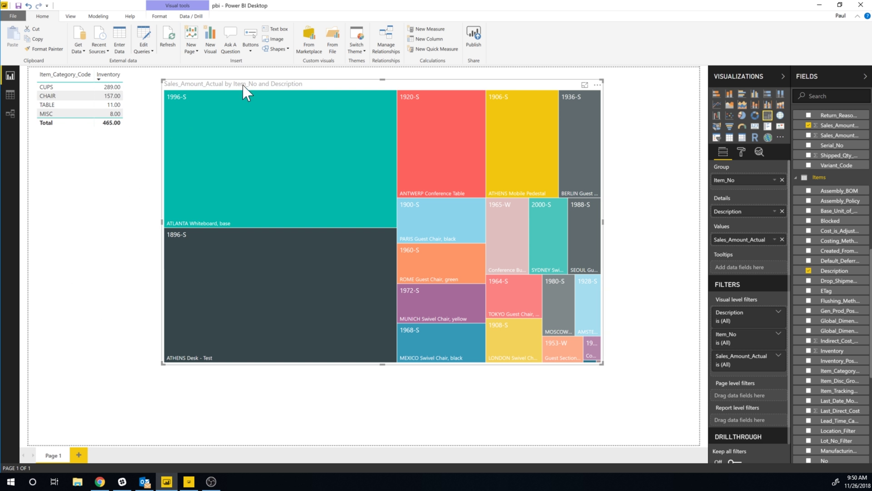
drag(242, 86, 230, 82)
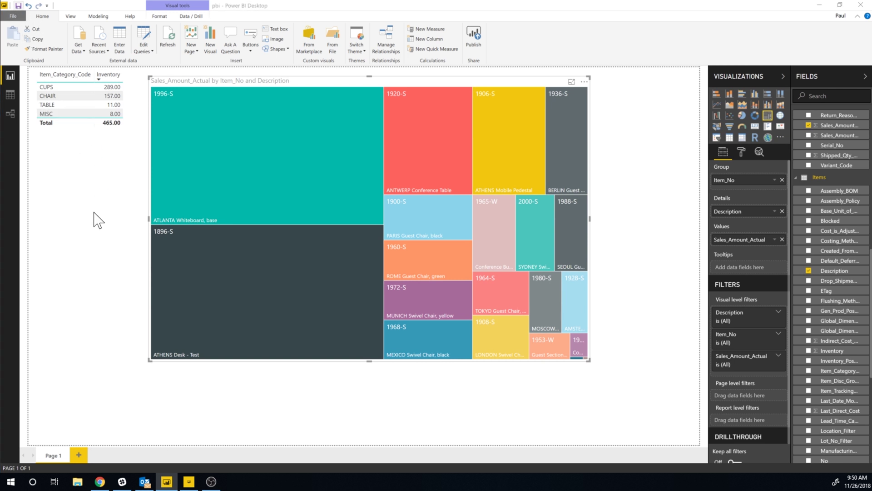
click(150, 220)
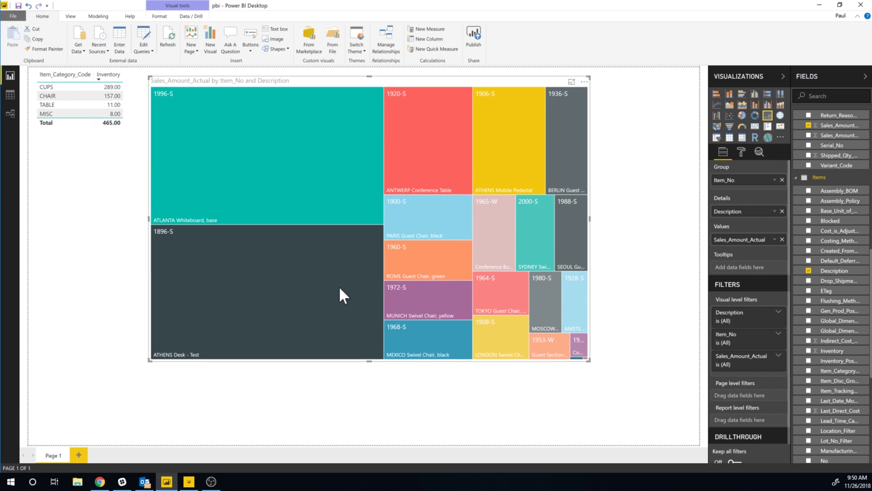
click(475, 39)
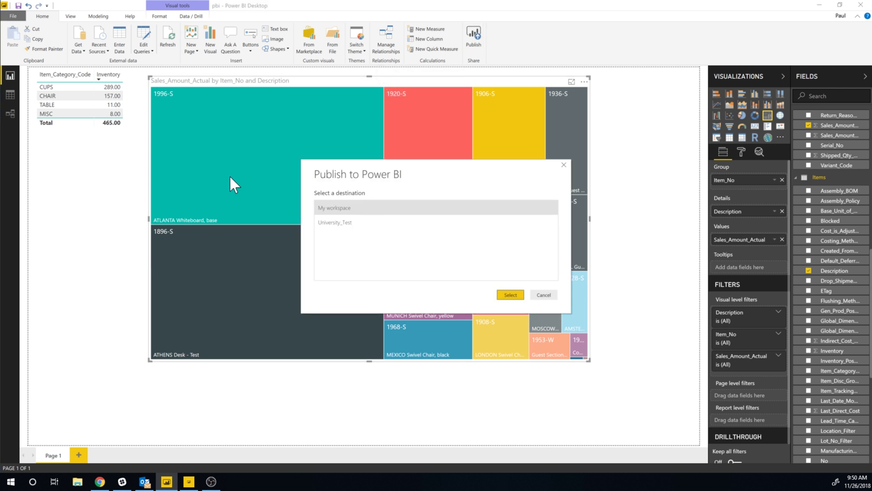
- Publish pbi.pbix to the University_Test workspace and dismiss the success message
click(356, 224)
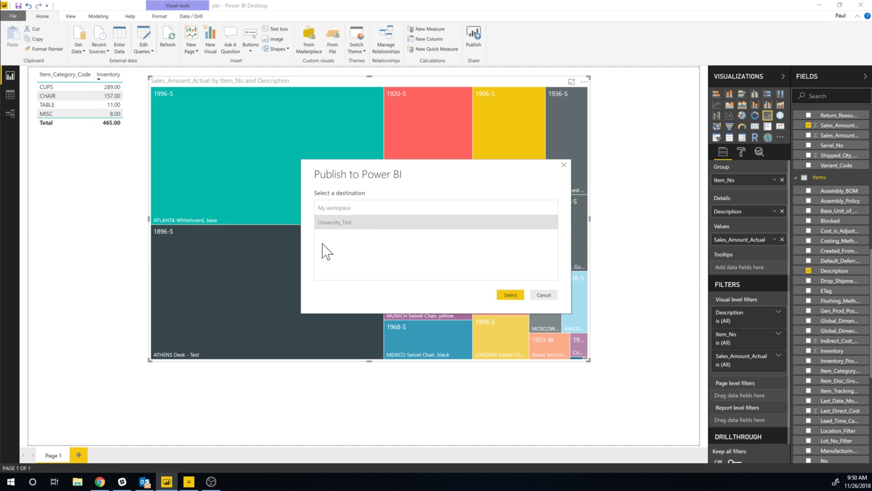
click(506, 295)
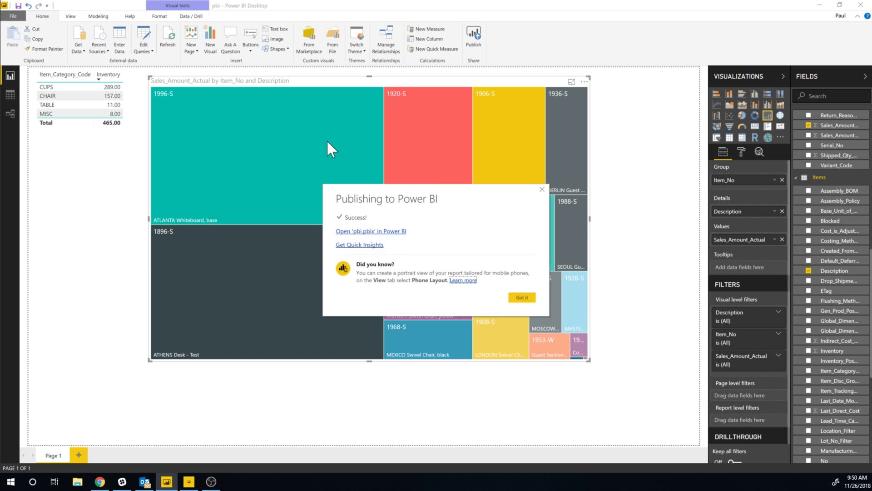
click(525, 299)
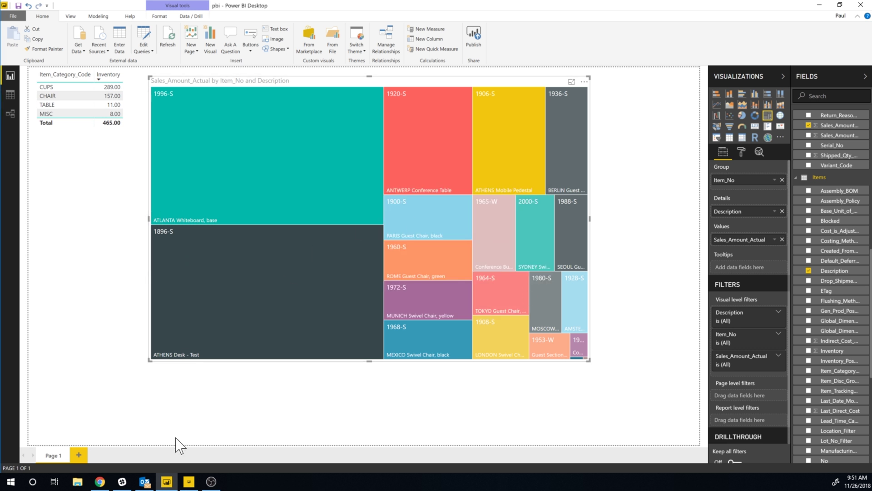
click(100, 482)
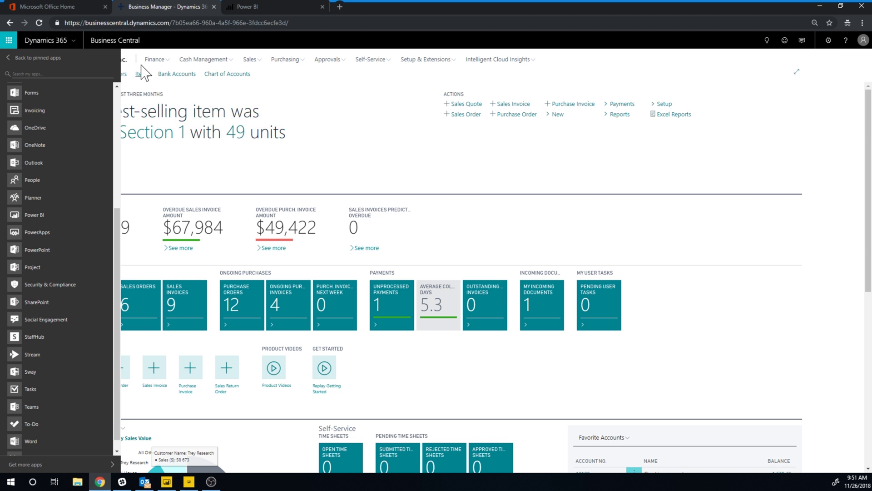
- Open the pbi report under Workspaces > University_Test in the Power BI service
click(268, 7)
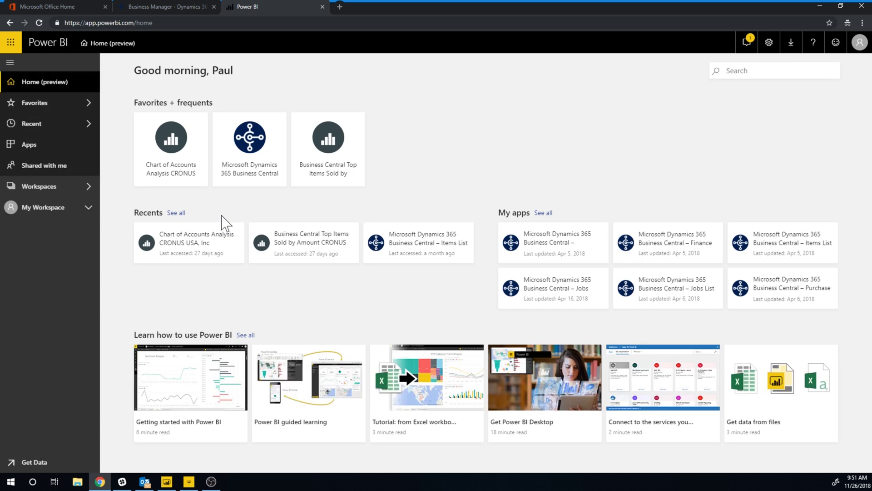
click(77, 190)
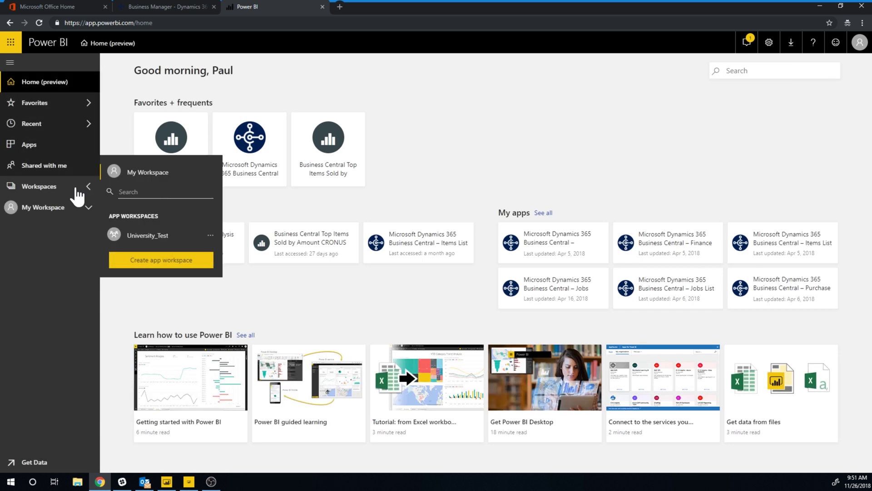
click(153, 234)
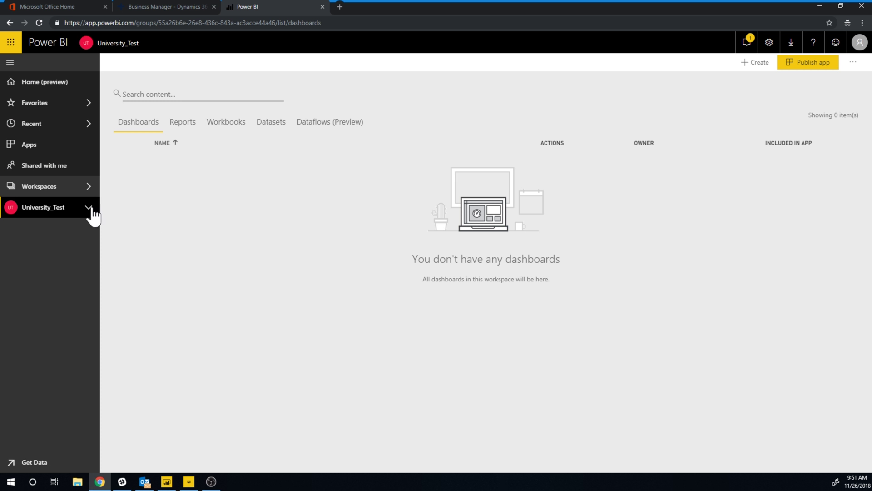
click(89, 208)
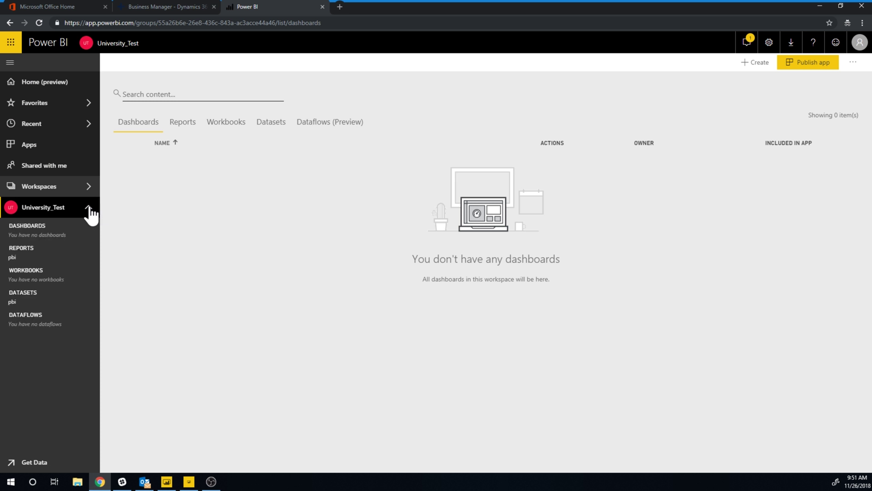
click(31, 259)
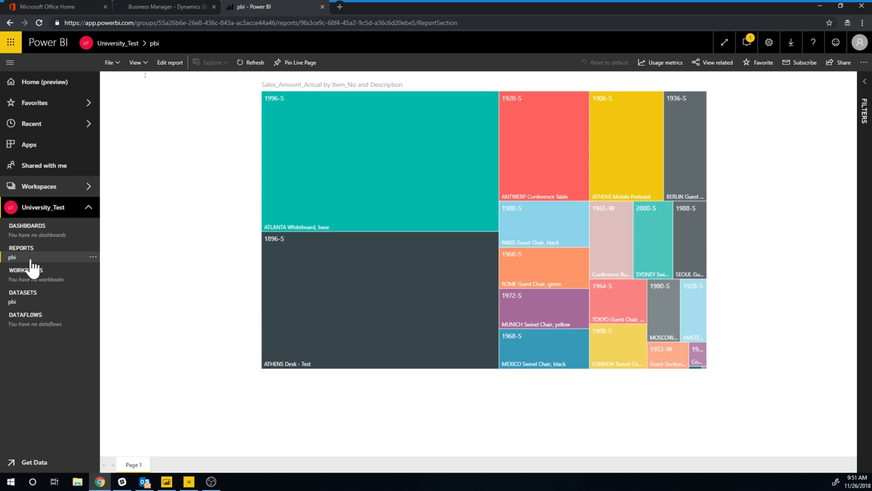